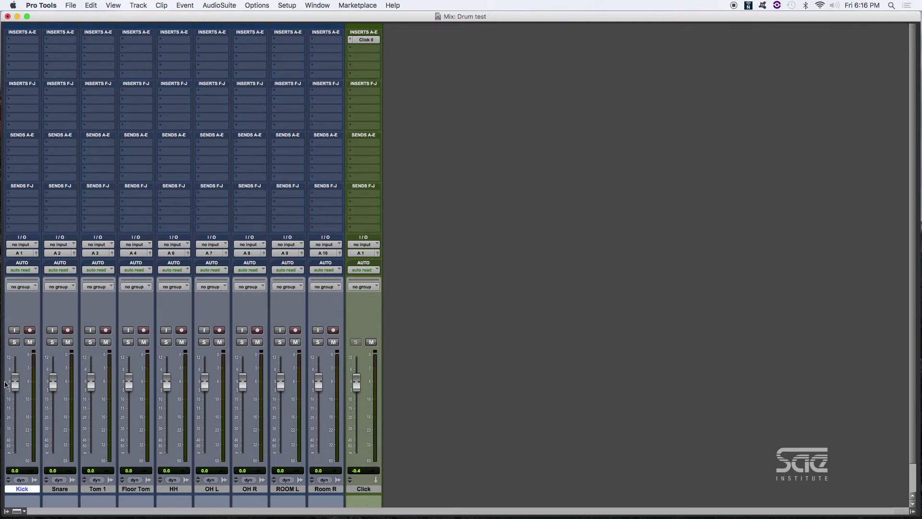
Step: Solo and unsolo the Kick track, then try record-arming it and dismiss the warning
left_click(17, 342)
left_click(16, 343)
left_click(30, 330)
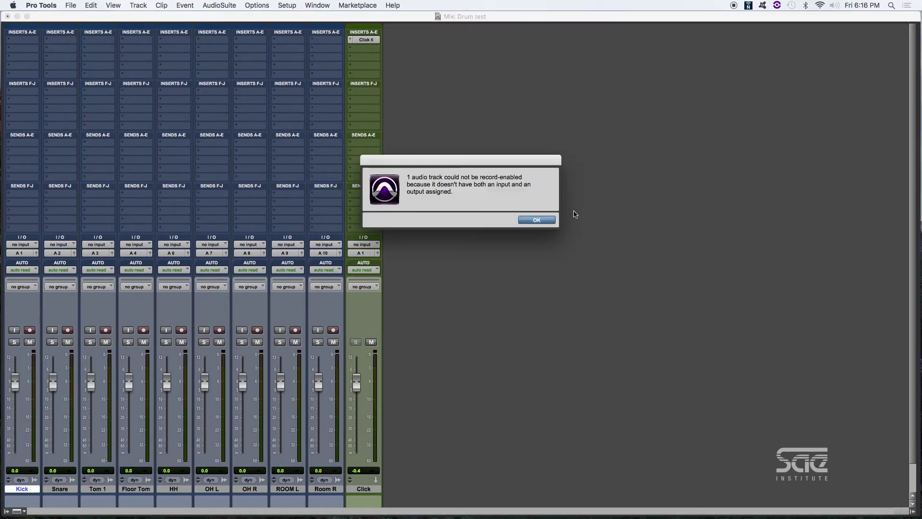
left_click(540, 220)
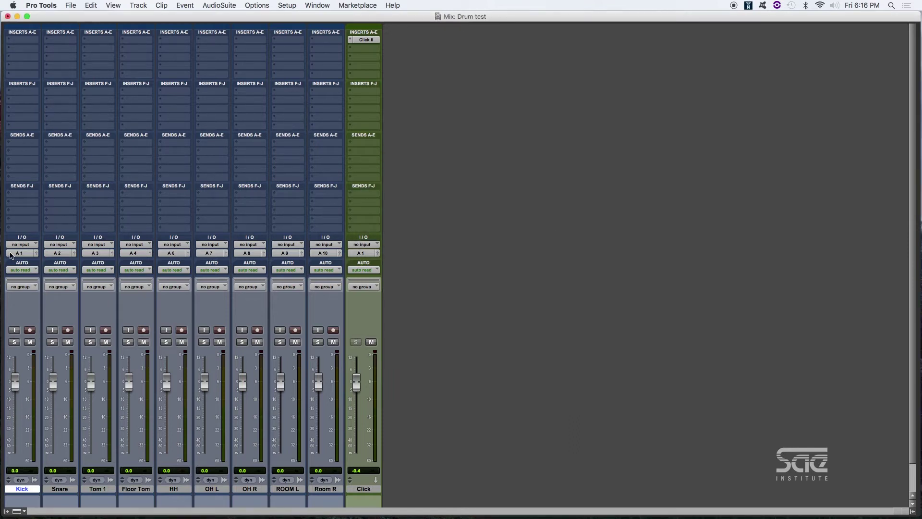
Step: Inspect the Kick track's input and output routing, leaving output A 1 unchanged
left_click(37, 247)
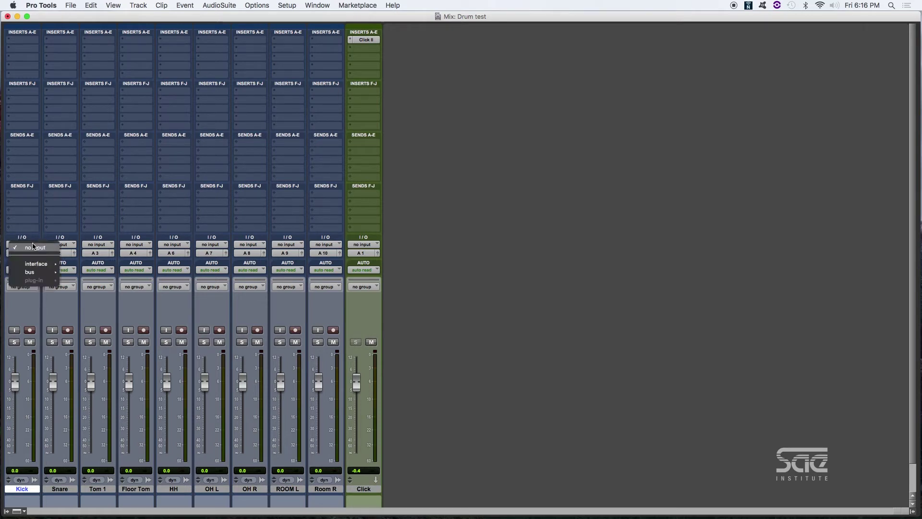
mouse_move(36, 264)
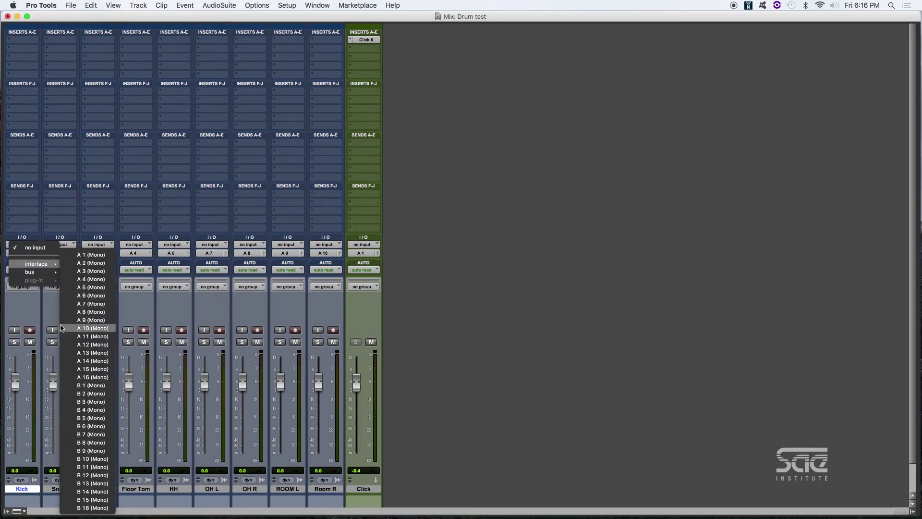
left_click(68, 217)
left_click(25, 255)
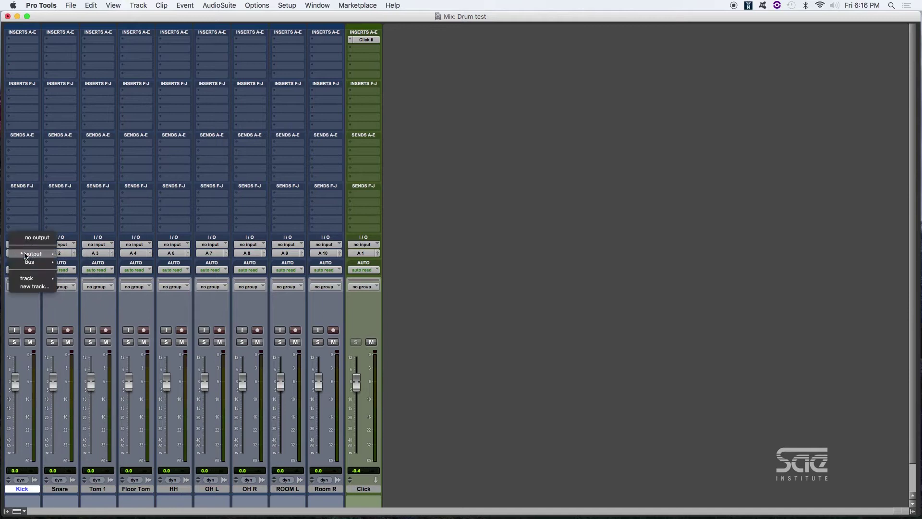
mouse_move(28, 254)
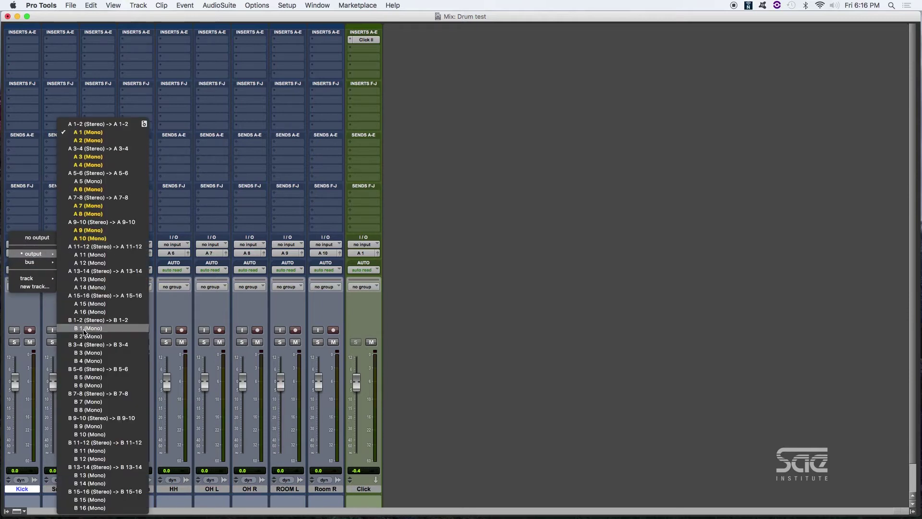
left_click(534, 300)
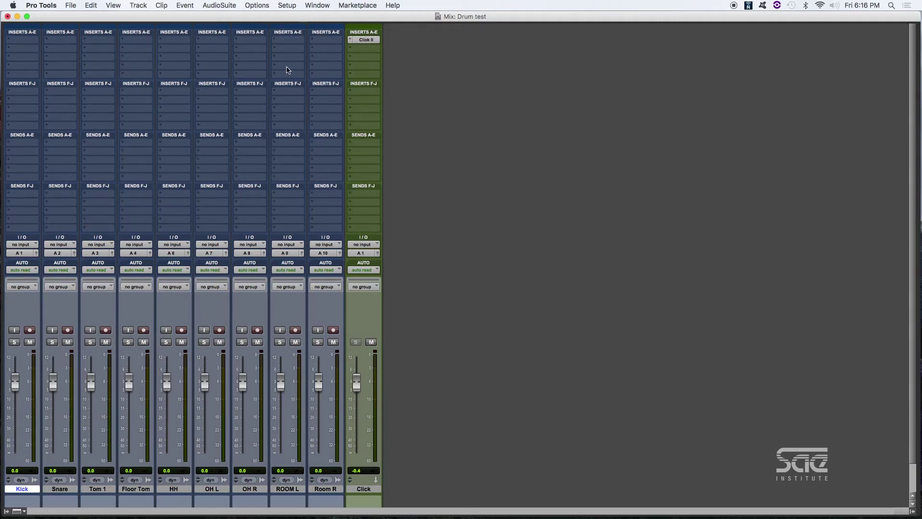
Step: Browse ROOM L's insert plug-ins and send destinations without adding anything
left_click(288, 94)
mouse_move(306, 111)
mouse_move(378, 116)
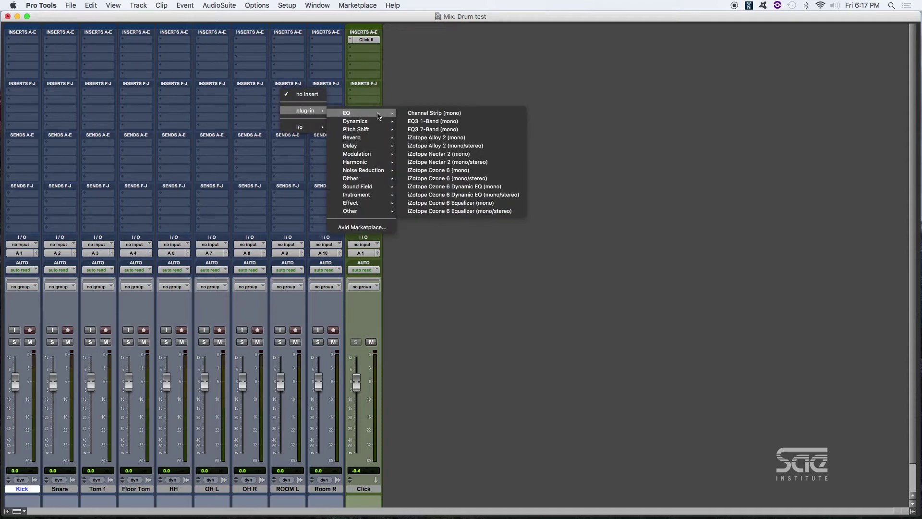
left_click(449, 87)
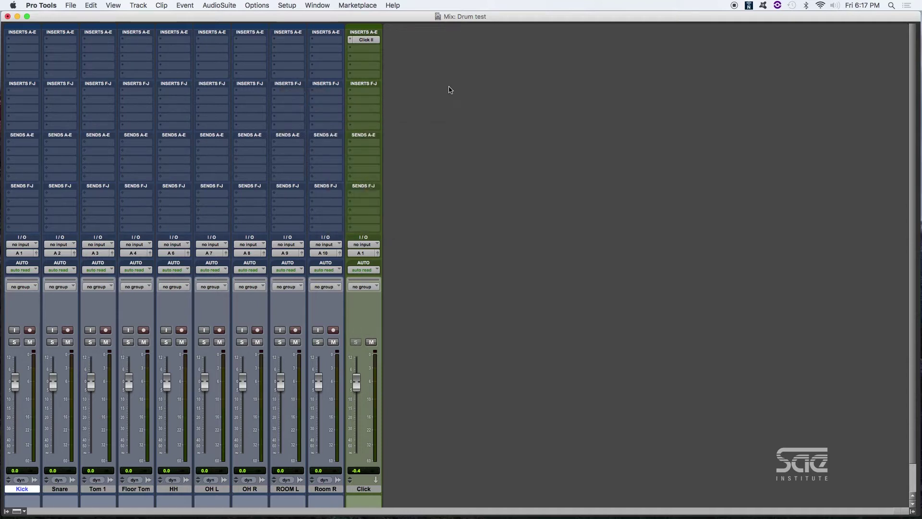
left_click(286, 194)
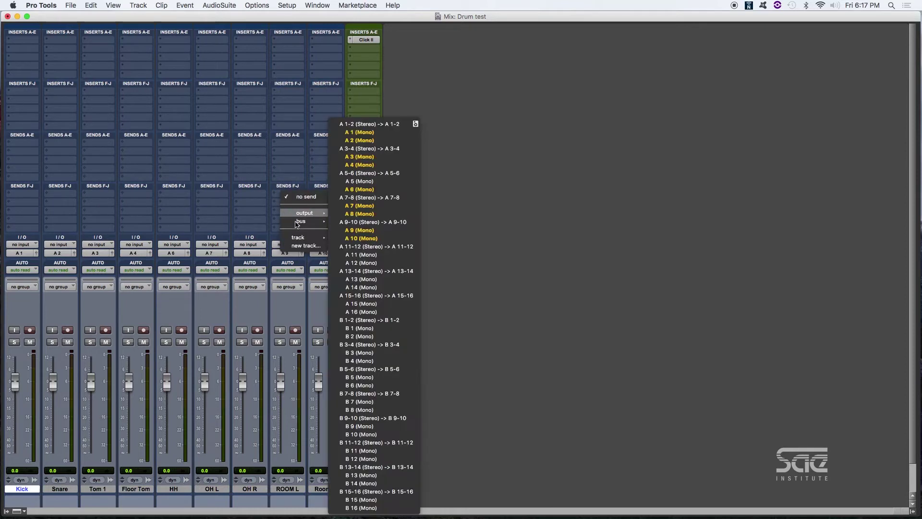
mouse_move(297, 222)
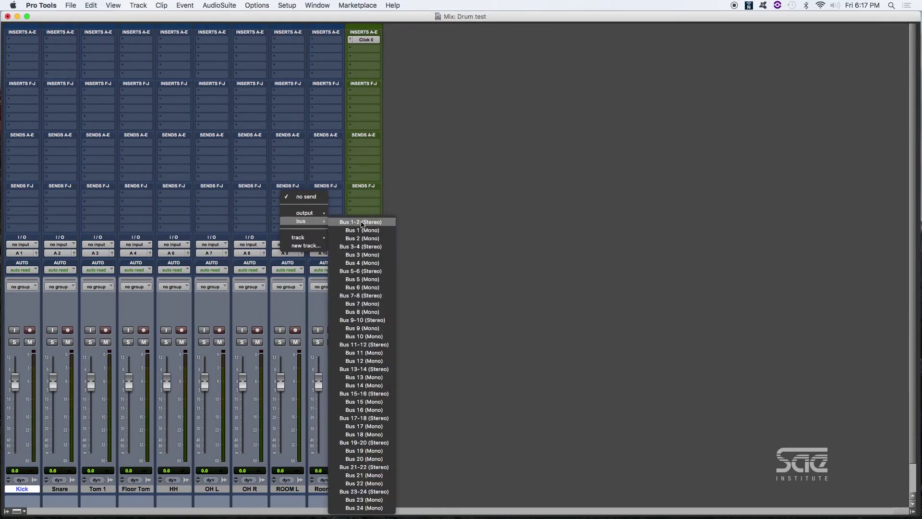
left_click(441, 220)
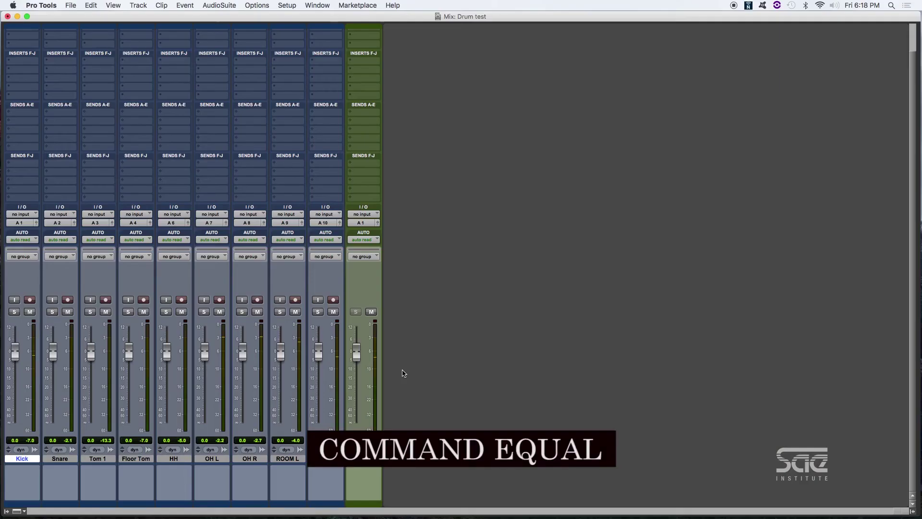
Step: Switch to the Edit window, zoom the drum clips in and back out, and mute OH L
key("super+equal")
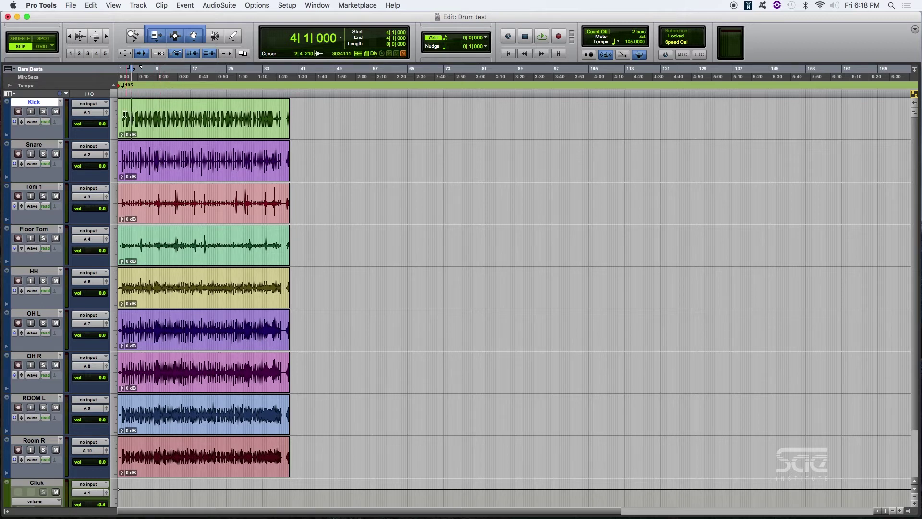
key("super+]")
key("super+]")
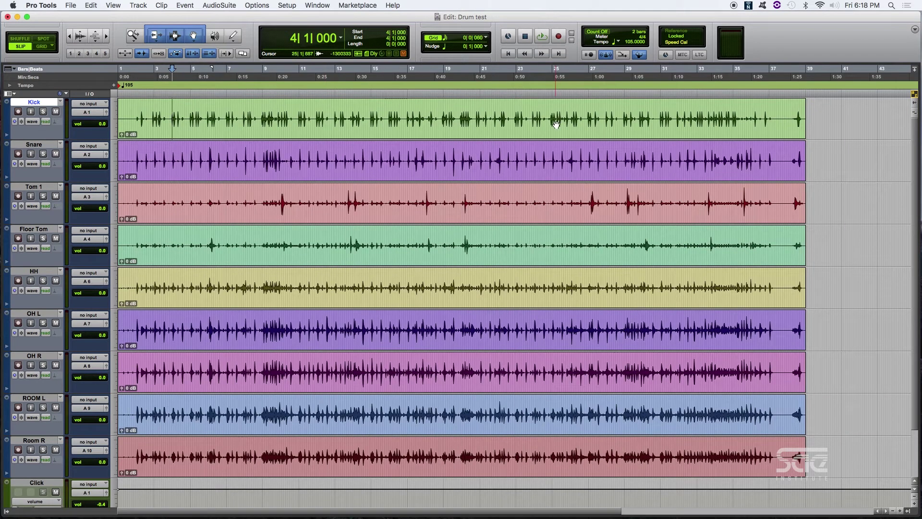
key("super+[")
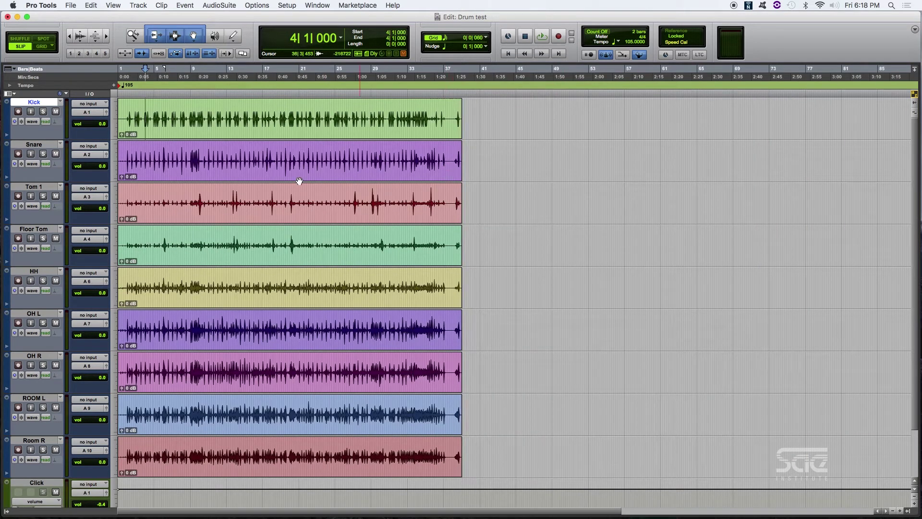
left_click(56, 323)
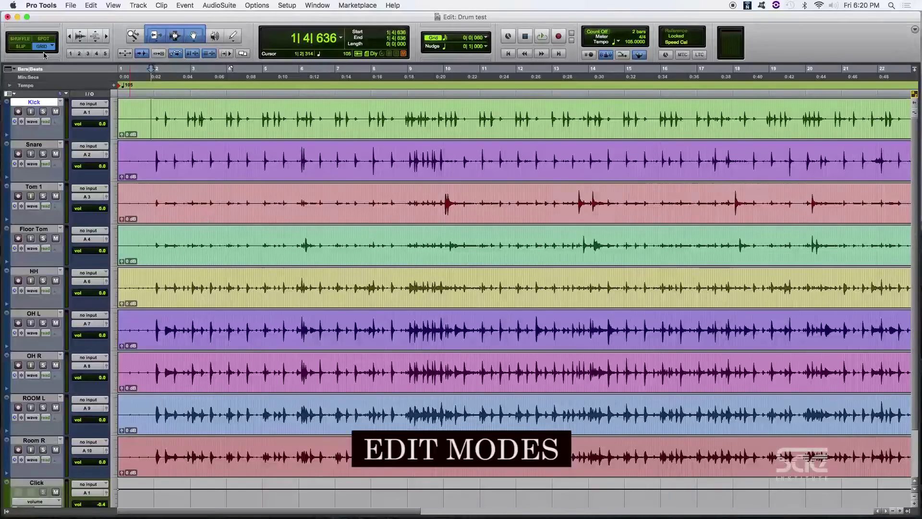
Step: Cycle through Shuffle, Spot and Grid modes, settle on Slip, and leave grid snapping off
key("F1")
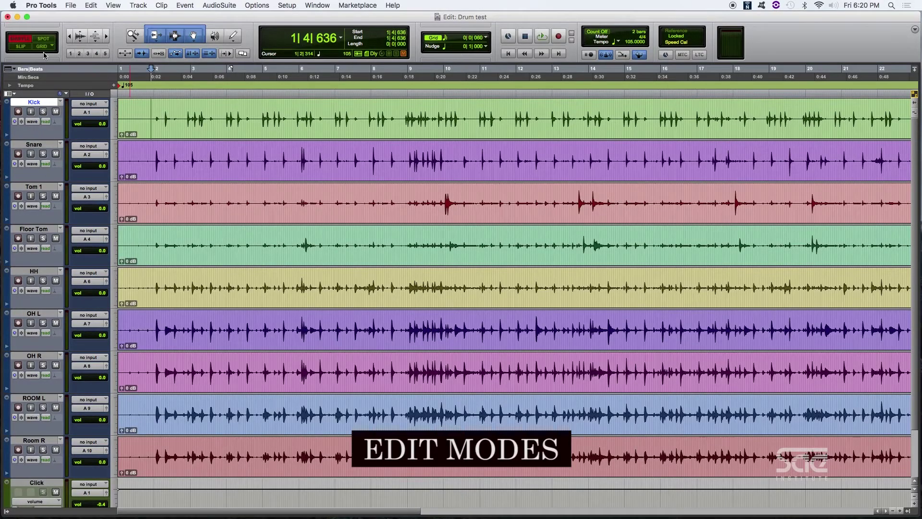
key("F2")
key("F4")
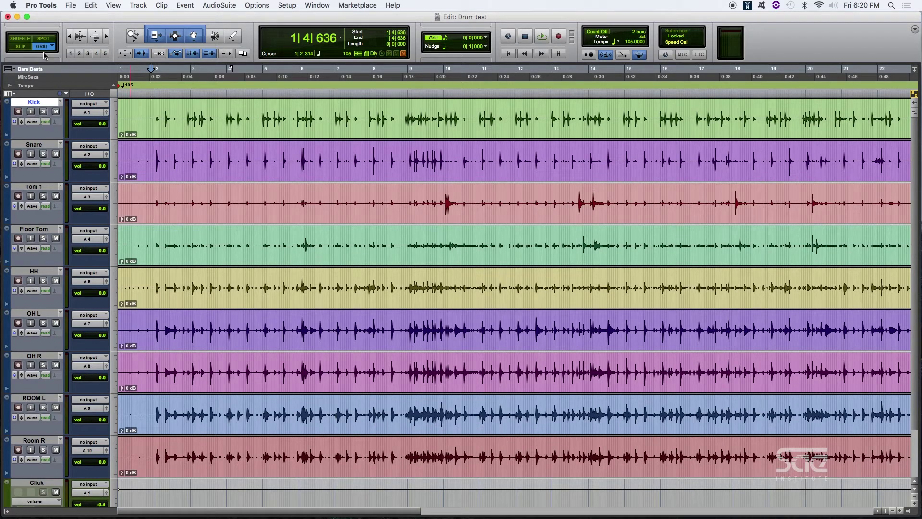
key("F2")
key("F2+F4")
left_click(20, 49)
Step: Move the insertion point to 2|4|787 and zoom the timeline out to bars 1–22
left_click(194, 114)
key("super+bracketright")
left_click(490, 115)
key("super+bracketleft")
key("super+bracketleft")
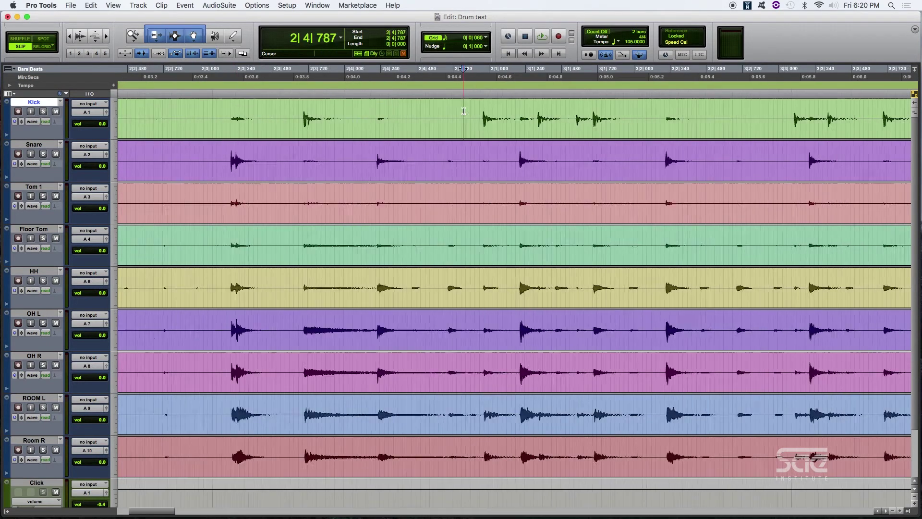
key("super+bracketleft")
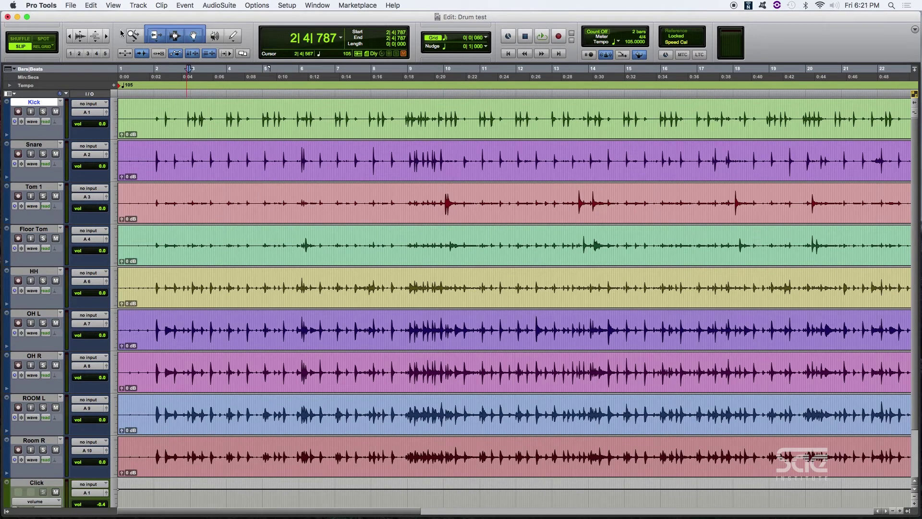
left_click(134, 36)
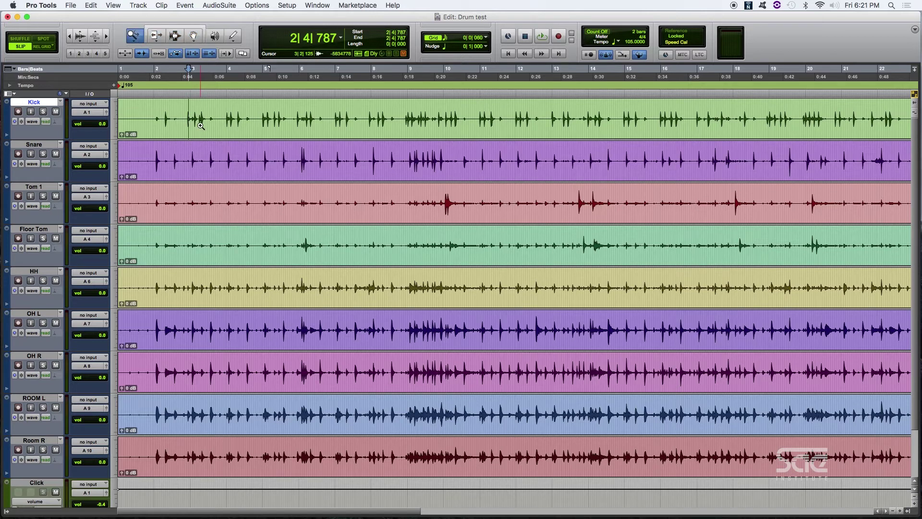
left_click_drag(198, 126, 277, 204)
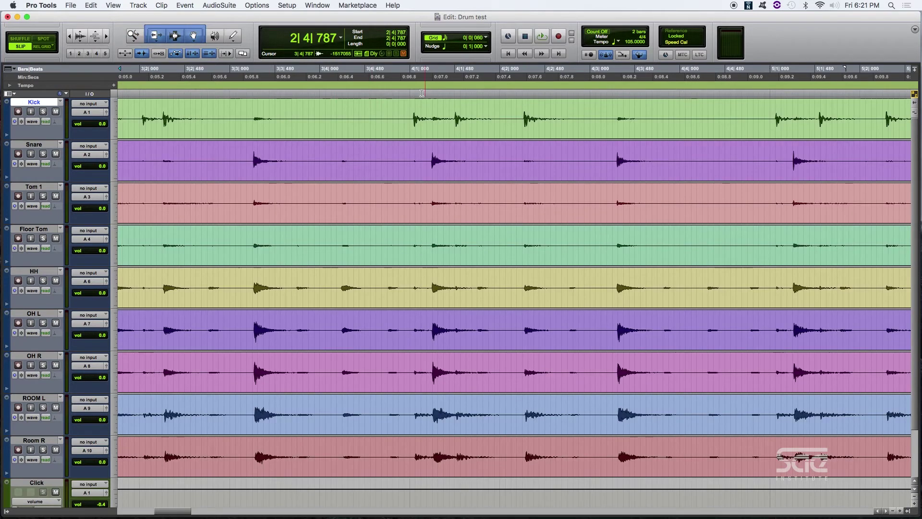
left_click(163, 39)
left_click(418, 118)
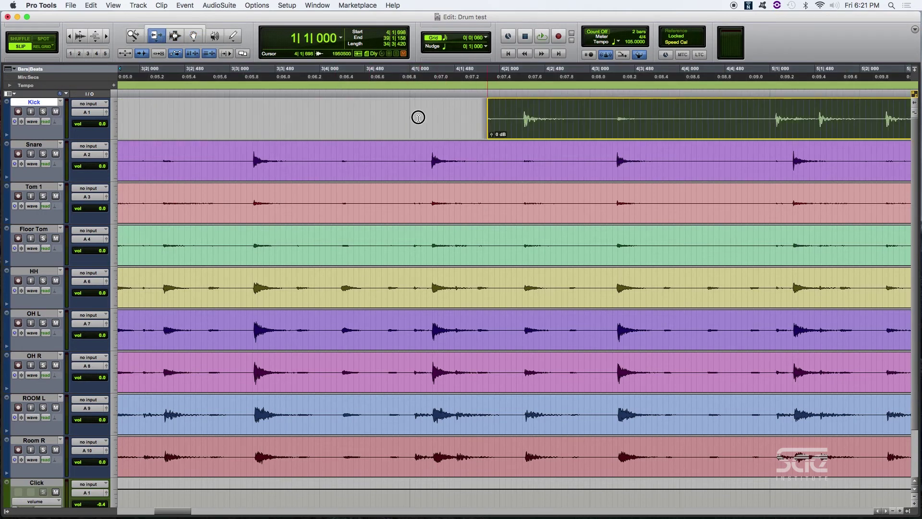
left_click_drag(418, 118, 219, 126)
left_click_drag(589, 159, 119, 147)
left_click(174, 38)
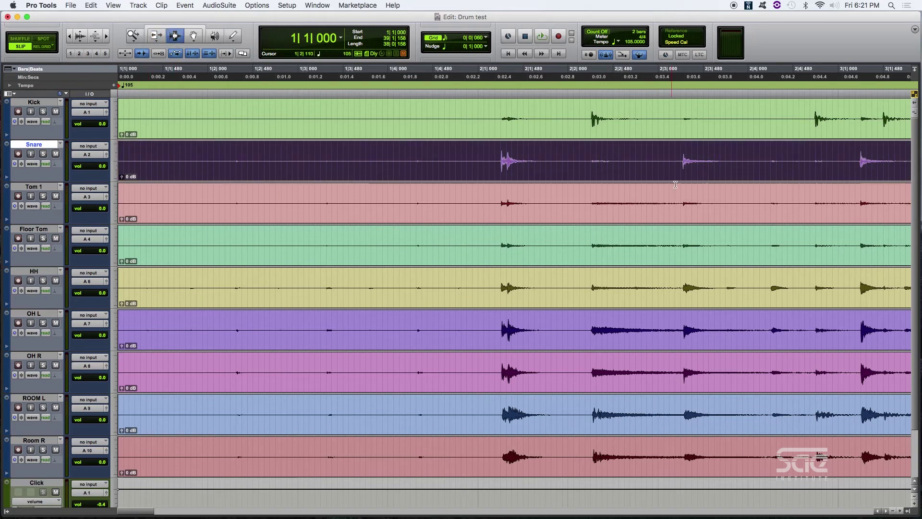
left_click_drag(589, 117, 719, 477)
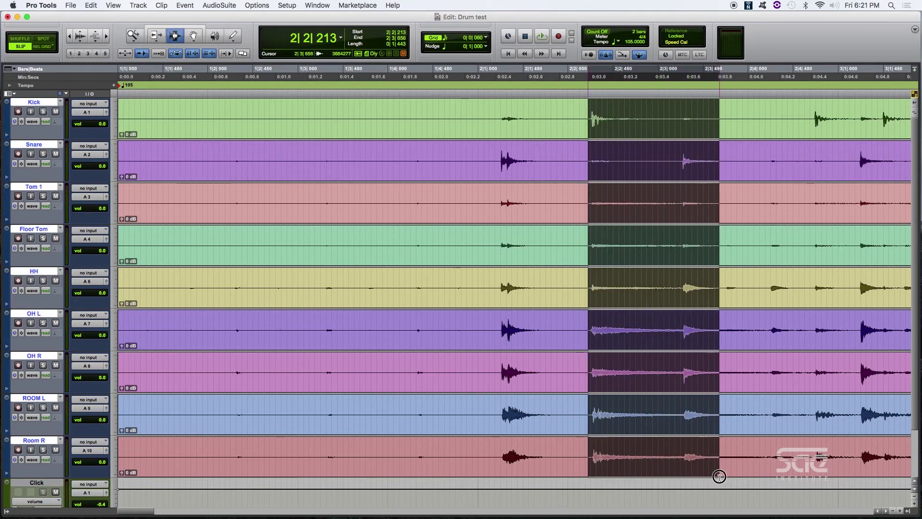
left_click(199, 37)
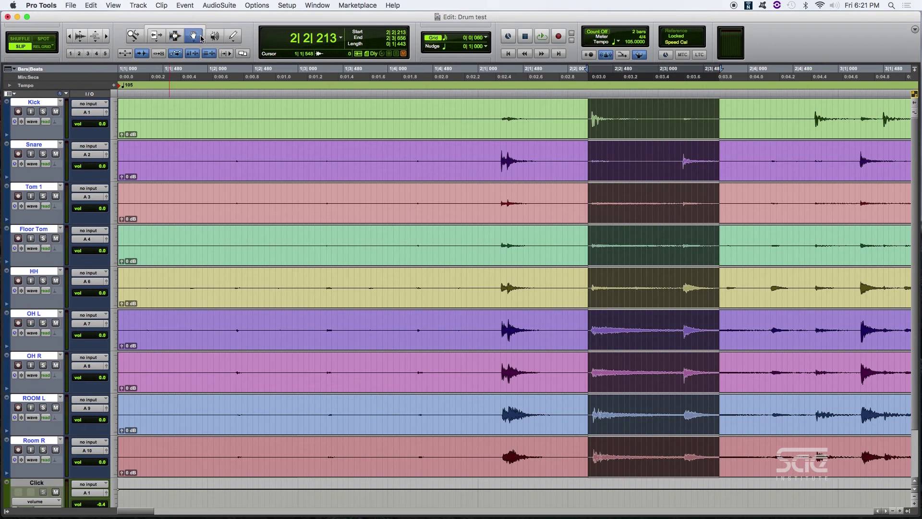
left_click_drag(340, 128, 451, 128)
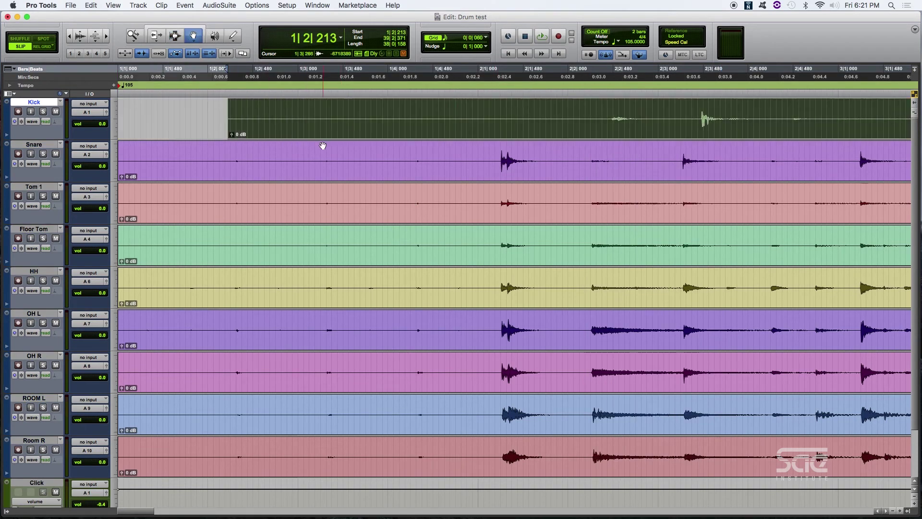
left_click_drag(321, 163, 439, 163)
left_click_drag(372, 170, 135, 150)
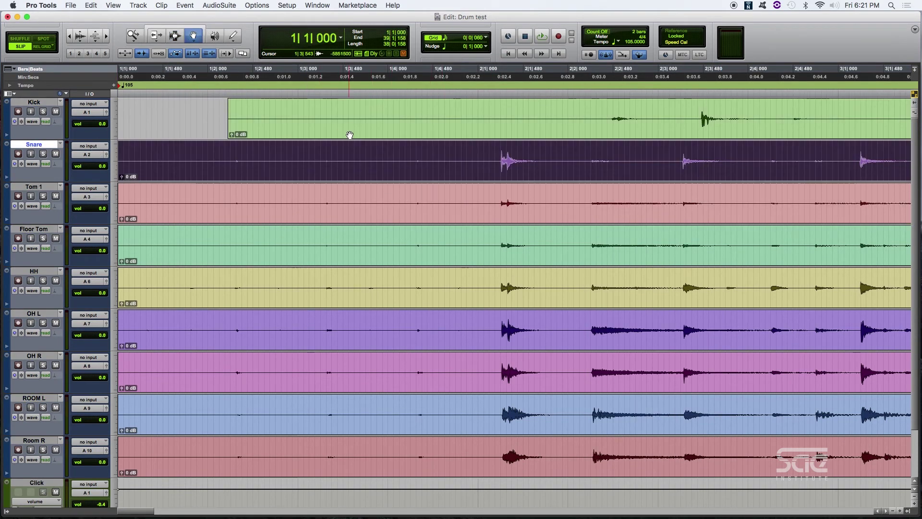
left_click_drag(350, 136, 98, 116)
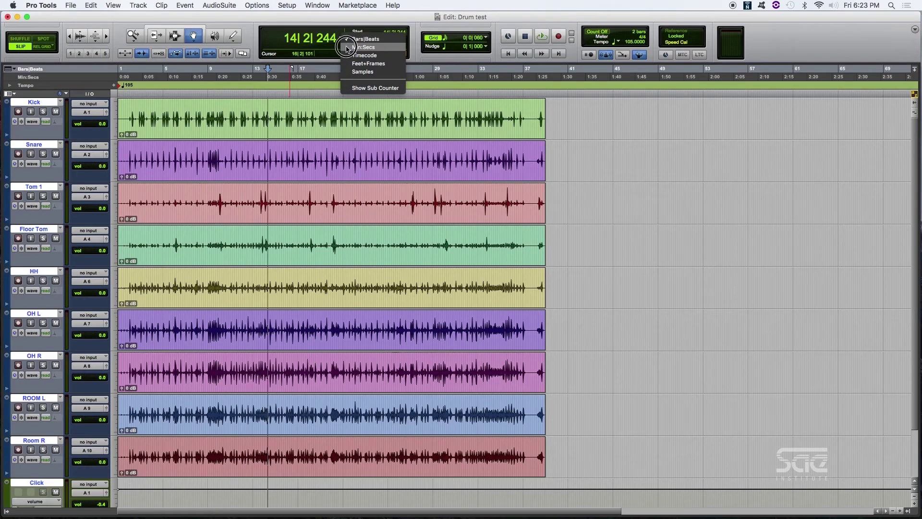
Step: Try Timecode and Samples on the main counter, add a sub counter, then return to Min:Secs
left_click(363, 47)
left_click(341, 40)
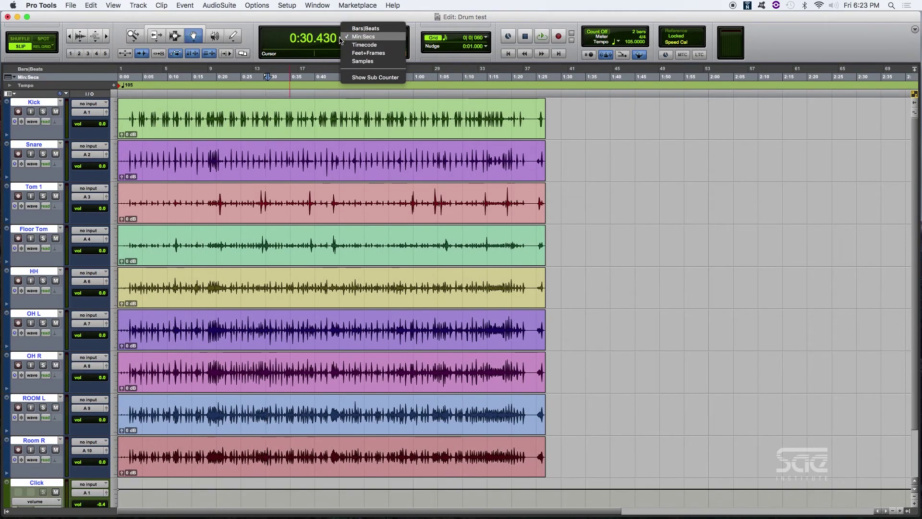
left_click(358, 46)
left_click(343, 42)
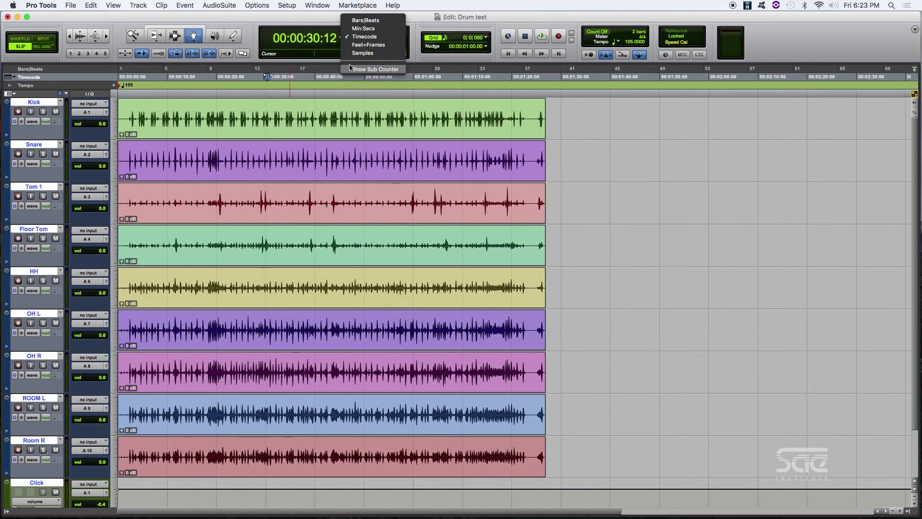
left_click(350, 52)
left_click(341, 40)
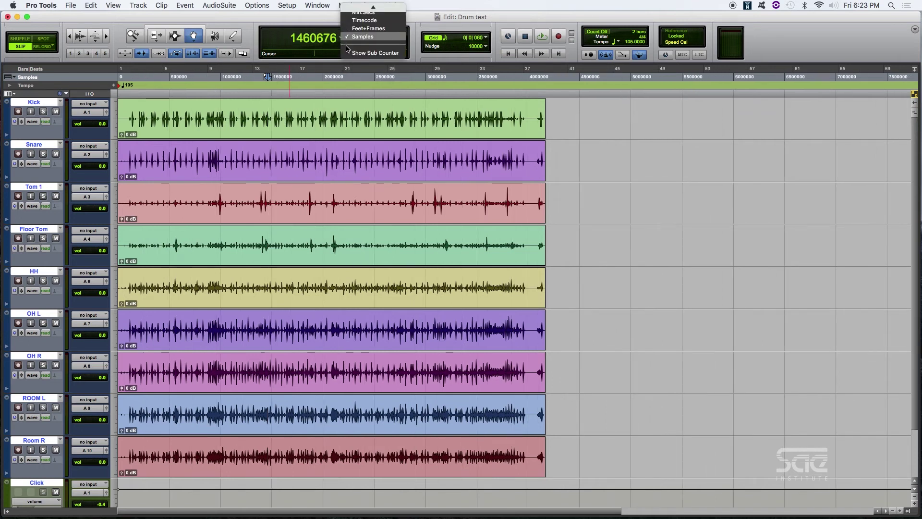
left_click(345, 57)
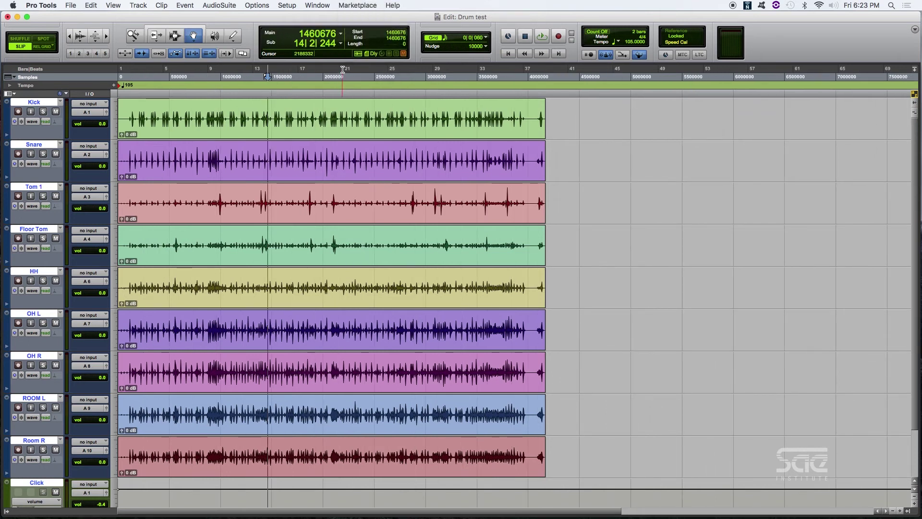
left_click(341, 34)
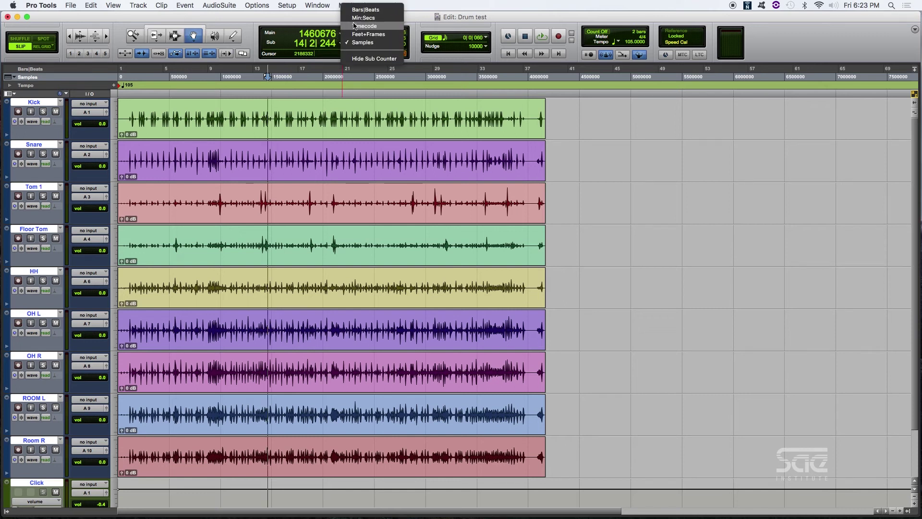
left_click(354, 22)
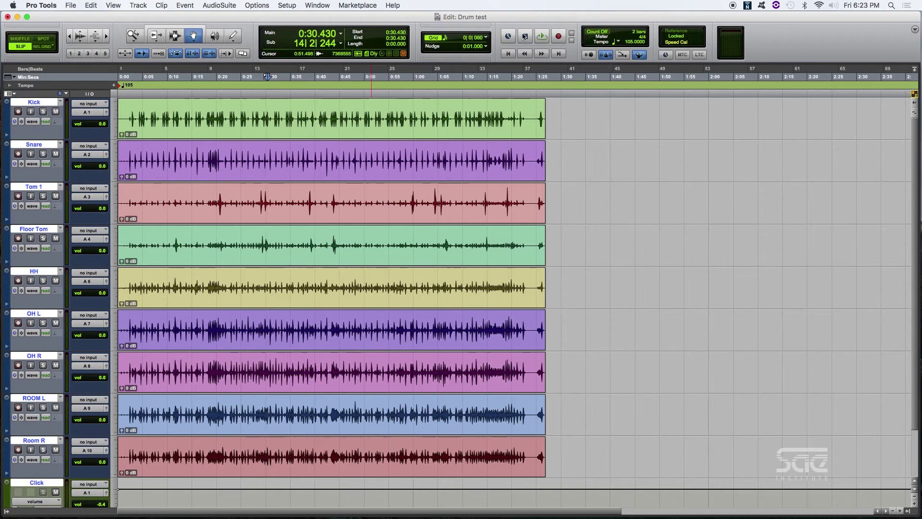
left_click(544, 37)
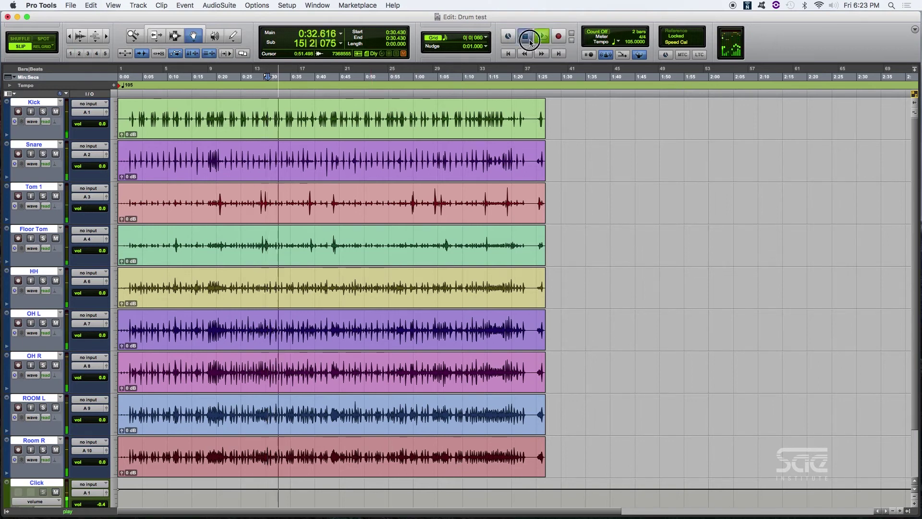
left_click(529, 40)
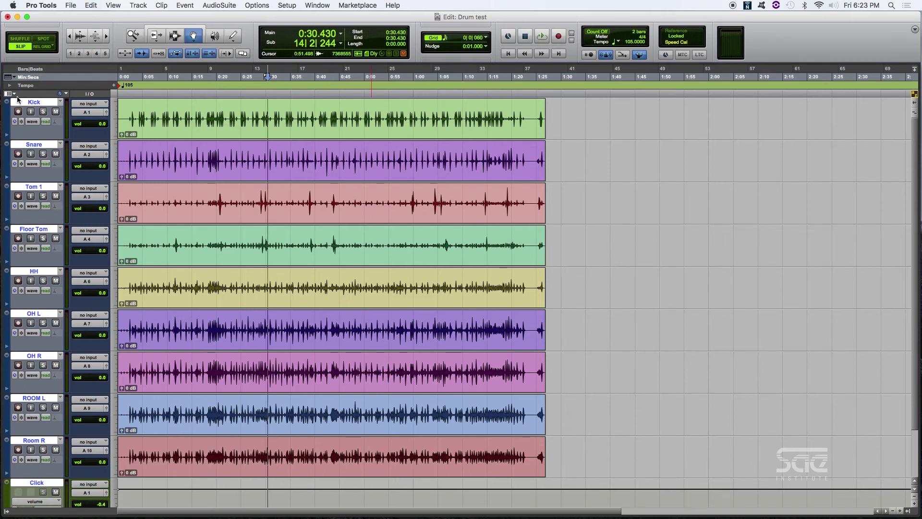
left_click(26, 112)
Step: Open the floating Transport window with Cmd+1, move it up and right, and set its counter to Bars|Beats
key("super+1")
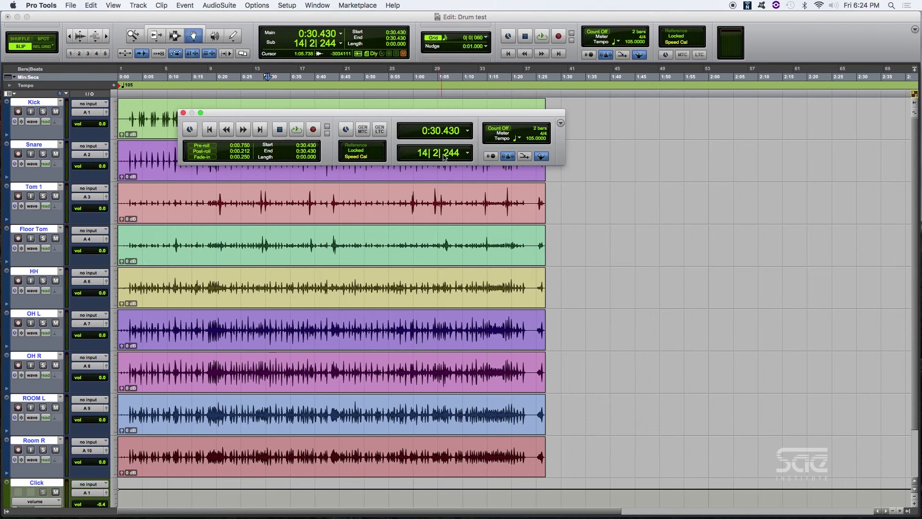
left_click_drag(454, 115, 531, 153)
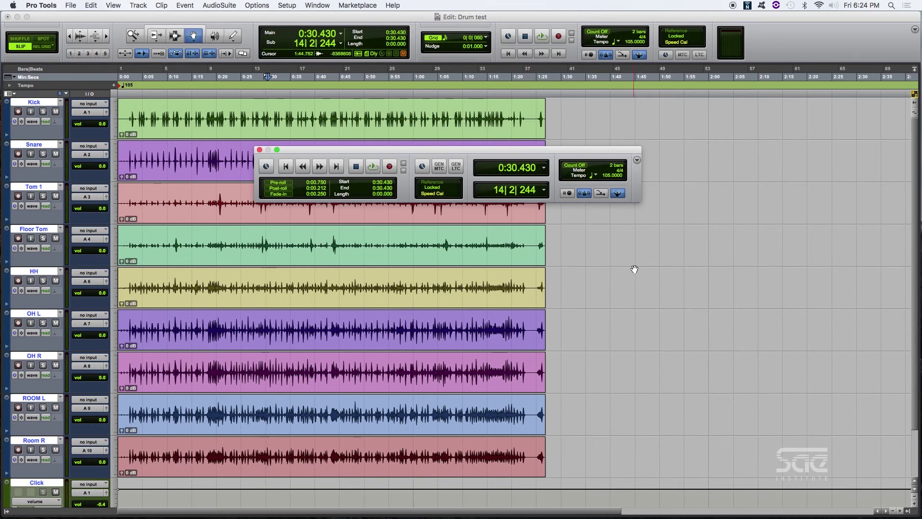
left_click(543, 168)
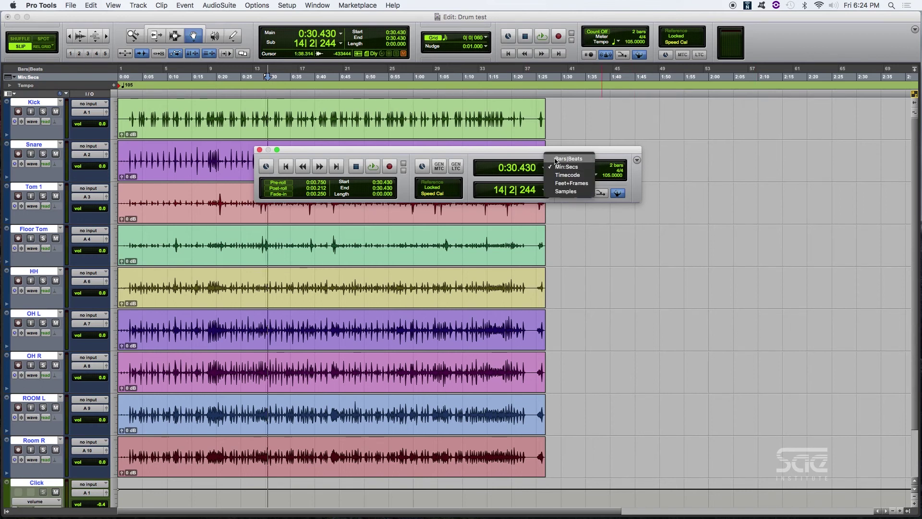
left_click(556, 160)
left_click_drag(508, 149, 634, 136)
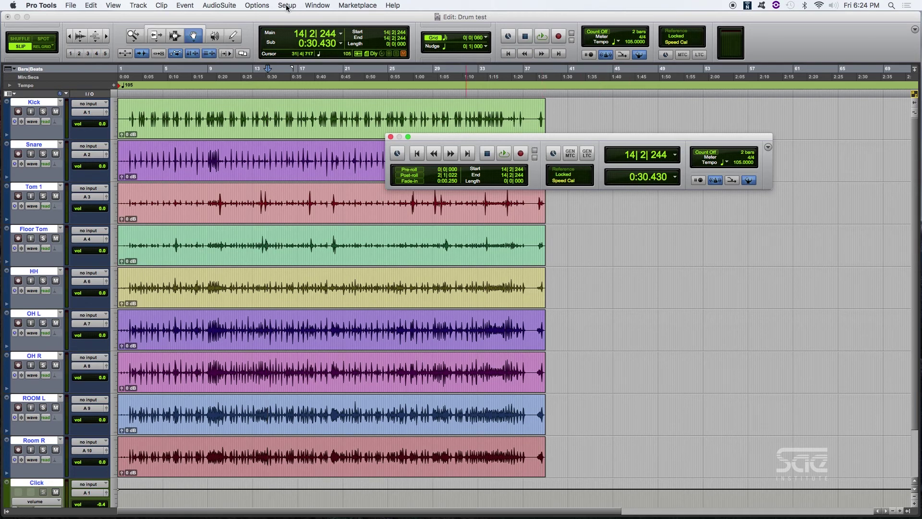
left_click(272, 7)
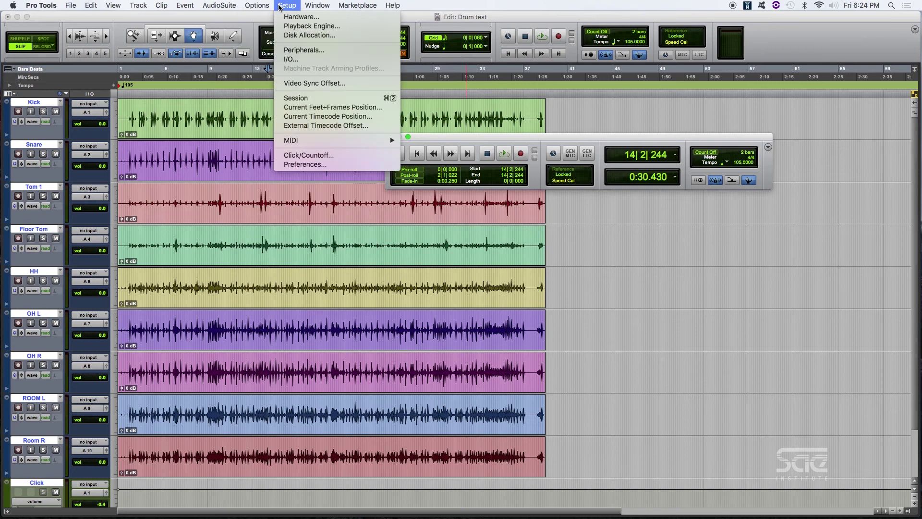
mouse_move(316, 7)
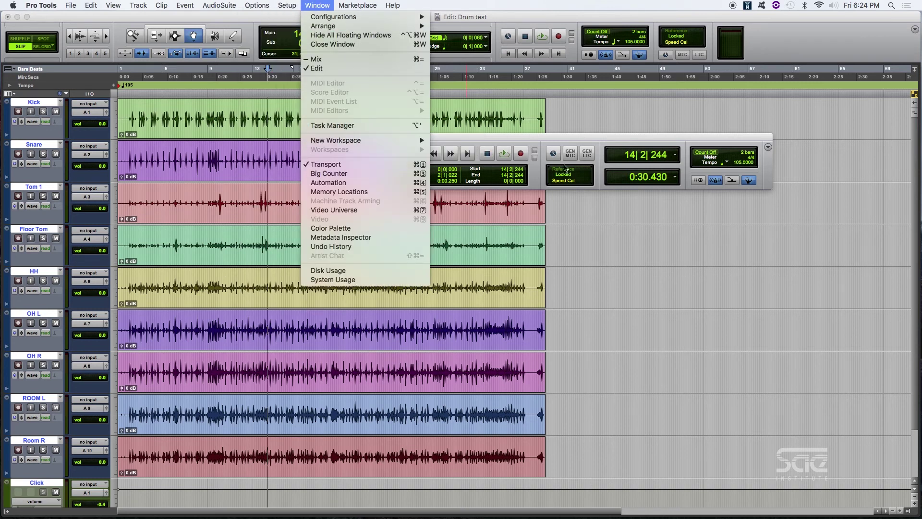
left_click(617, 144)
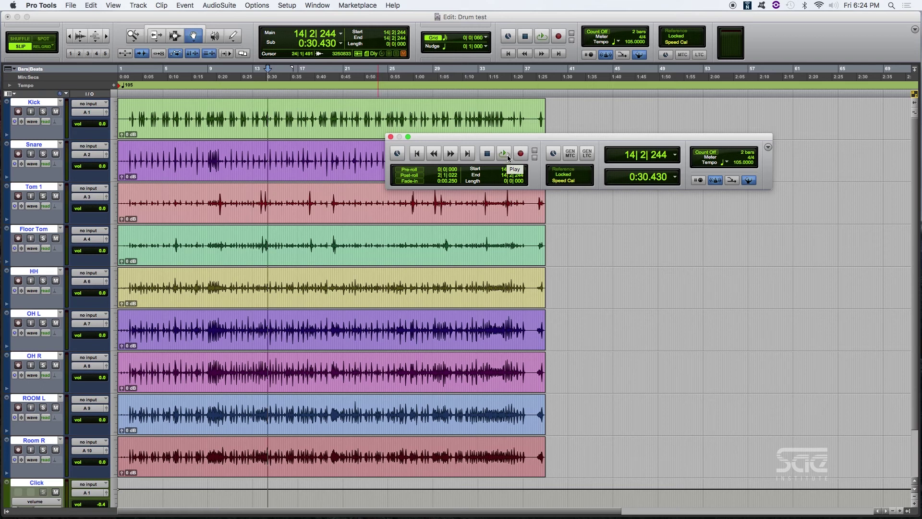
Step: Start playback from the Transport window, toggle loop playback on, then back to normal
left_click(509, 157)
left_click(509, 157, "ctrl")
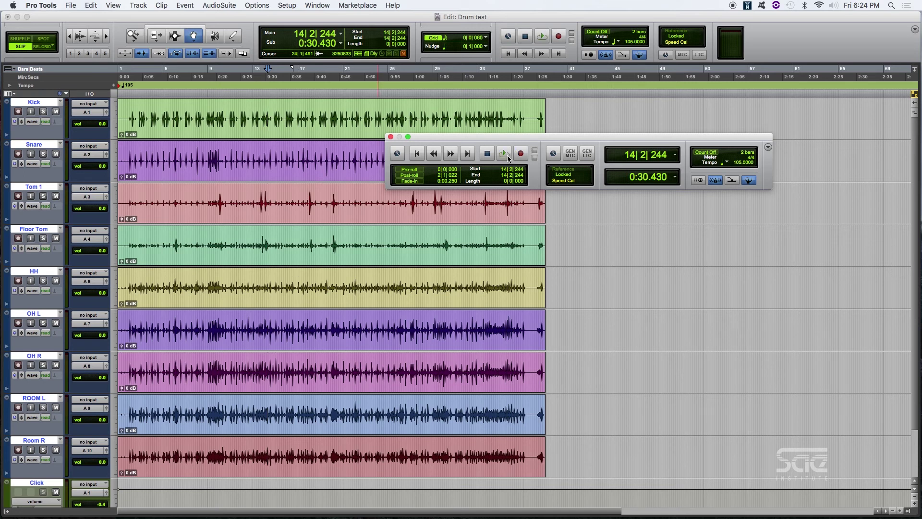
left_click(507, 156, "ctrl")
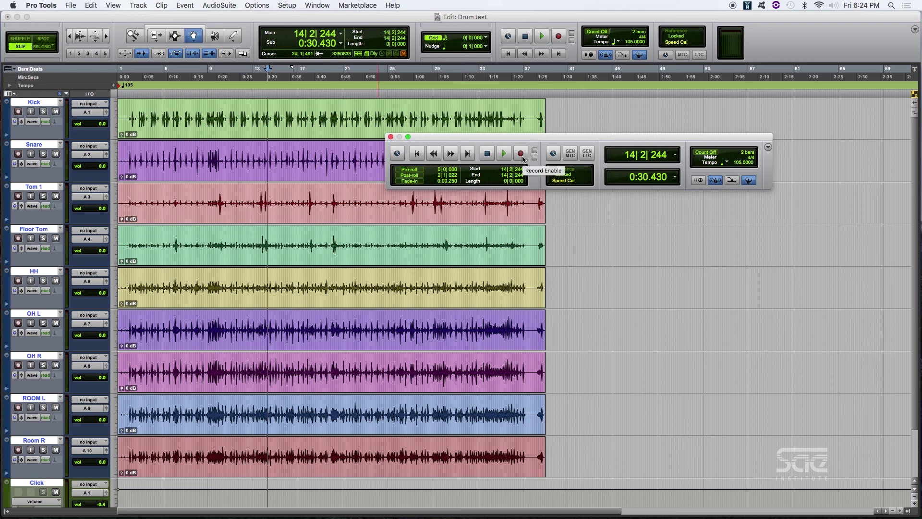
Step: Cycle record modes through Loop Record and QuickPunch, then close the Transport window
left_click(523, 157, "ctrl")
left_click(523, 157, "ctrl")
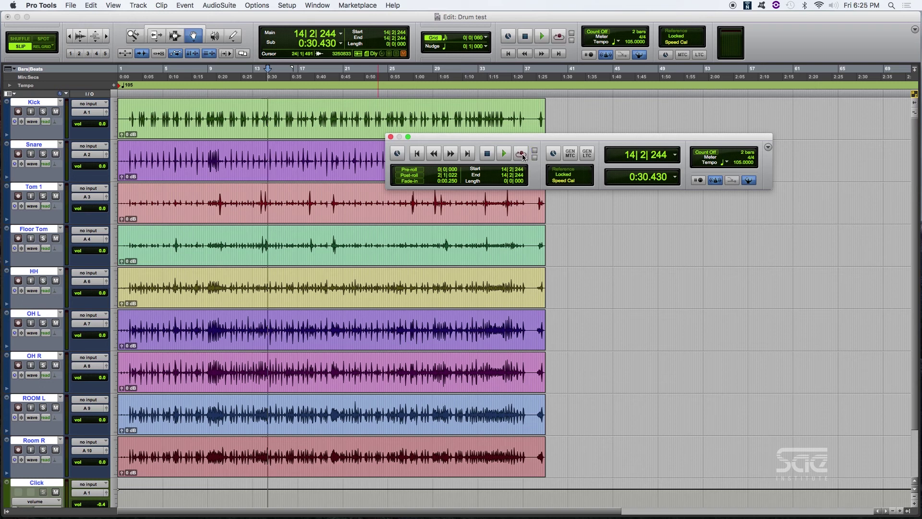
left_click(523, 157, "ctrl")
left_click(522, 155, "ctrl")
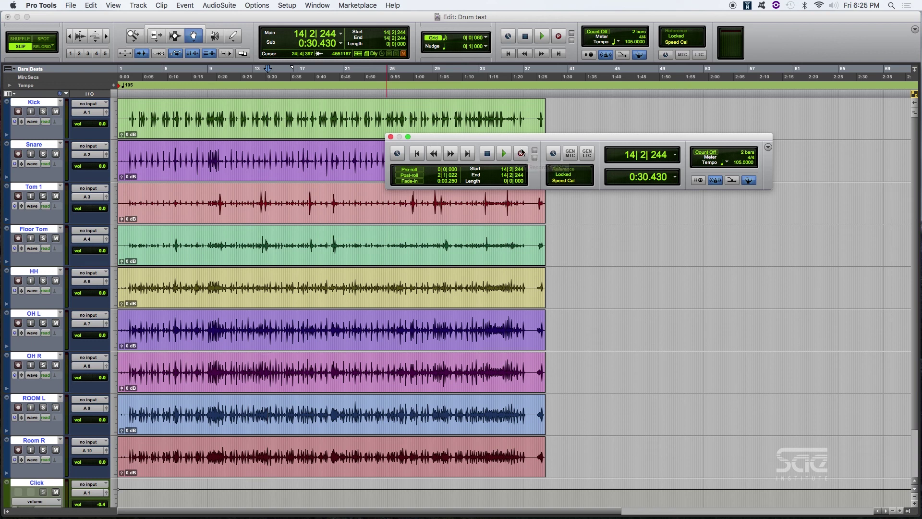
left_click(391, 138)
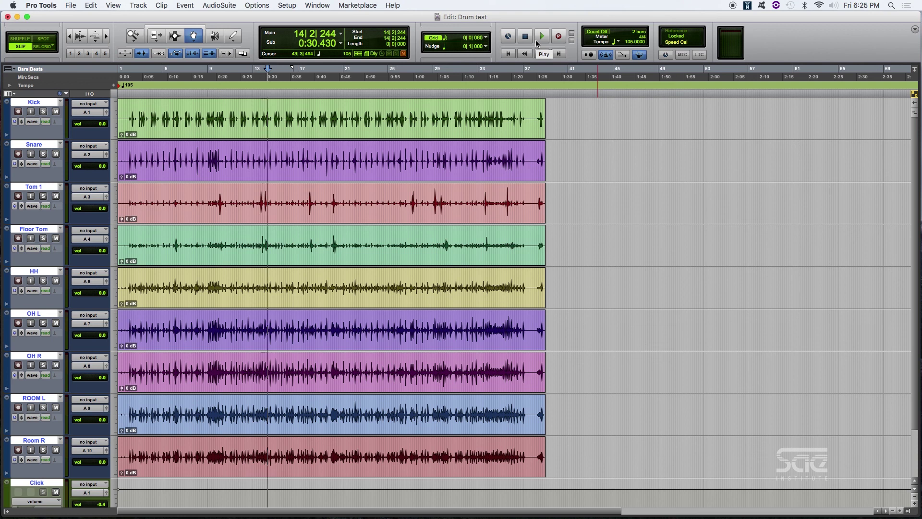
Step: Toggle between Edit and Mix windows with Cmd+=, finishing on the Mix window's drum strips
key("super+equal")
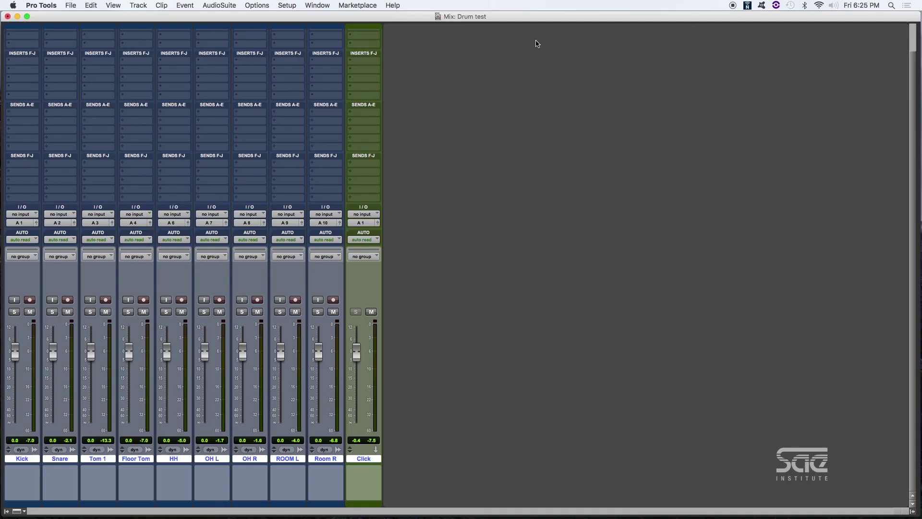
key("super+equal")
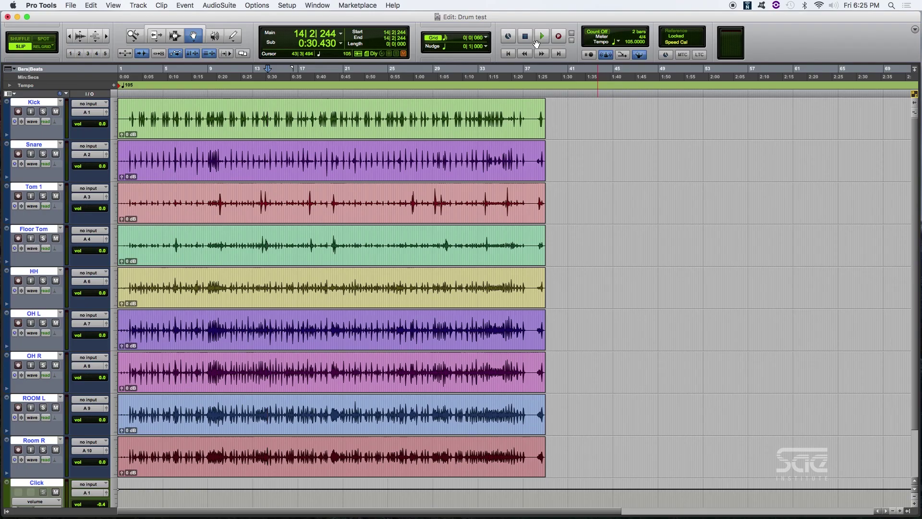
key("super+equal")
key("super+equal")
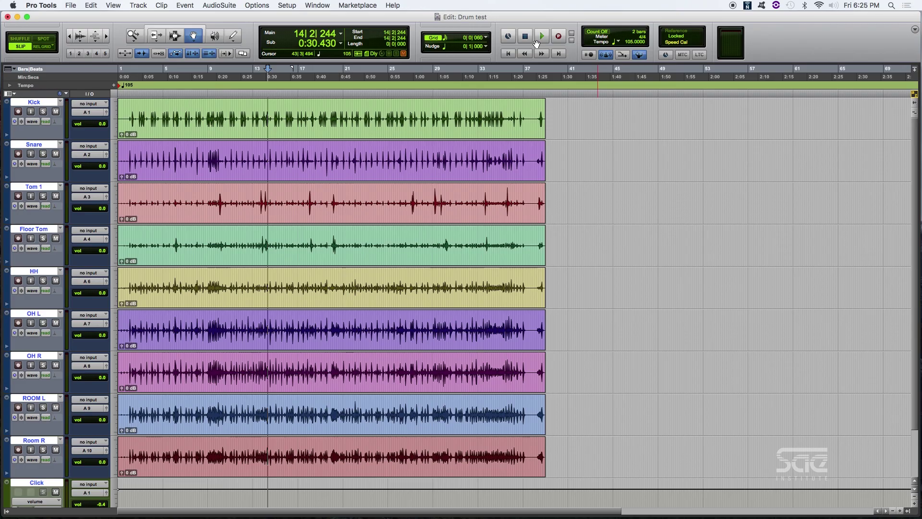
key("super+equal")
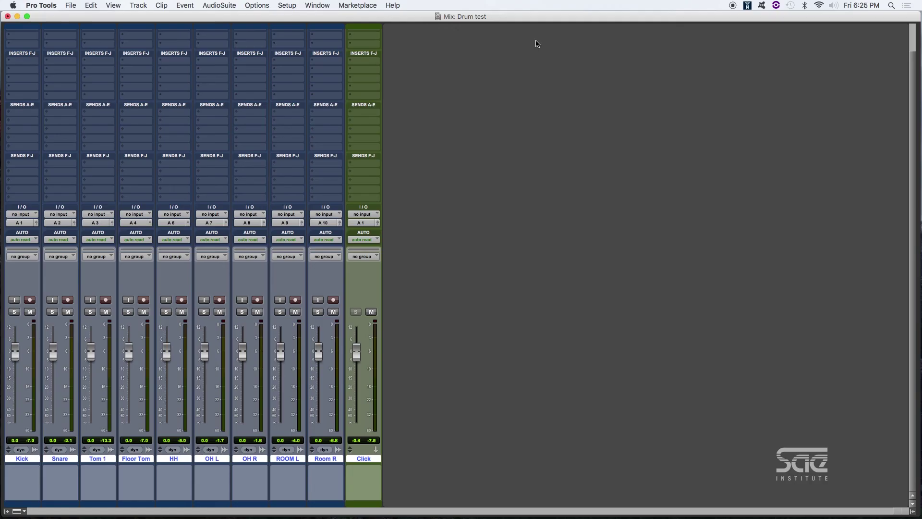